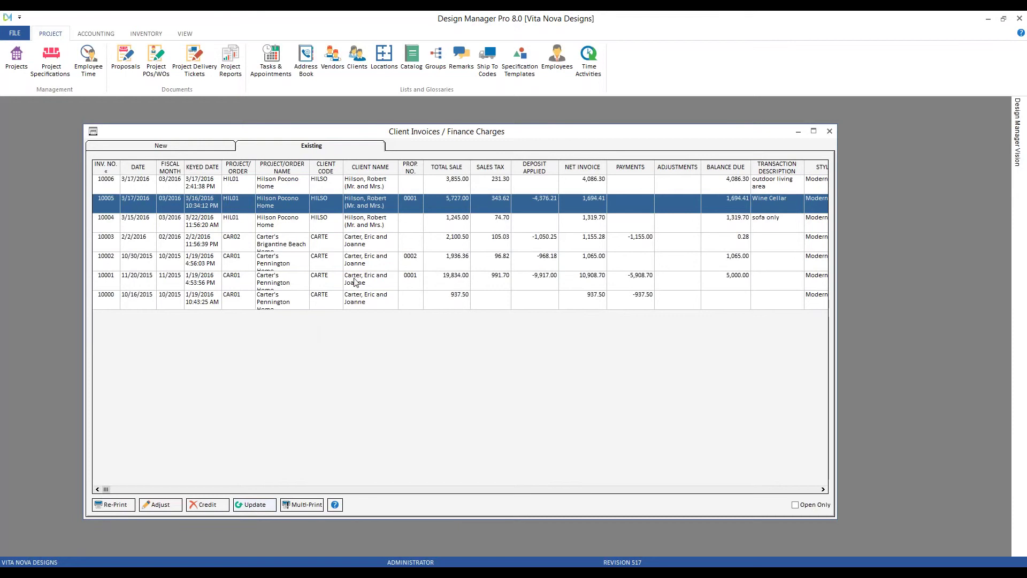
# Select invoice 10001 in the existing client invoices list
pyautogui.click(356, 282)
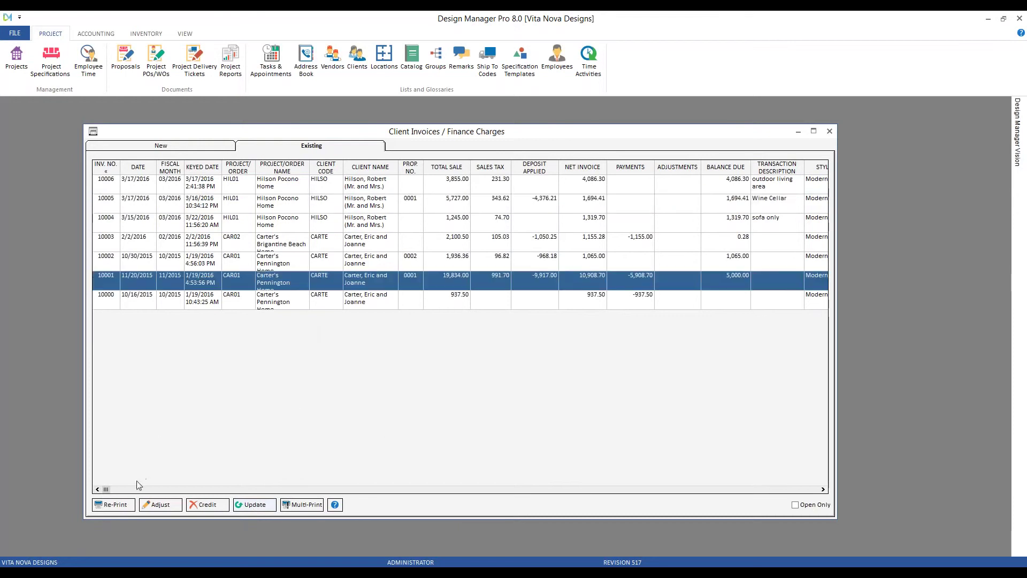
# Re-print invoice 10001 to preview with Show Payments off and inspect the DOLCE VITA BED description
pyautogui.click(125, 505)
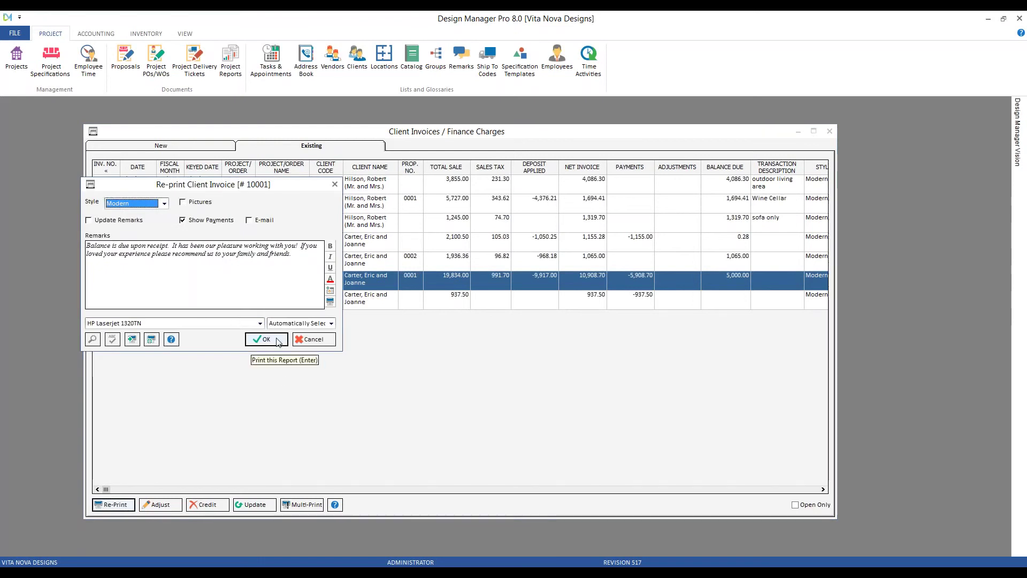
pyautogui.click(212, 220)
pyautogui.click(283, 341)
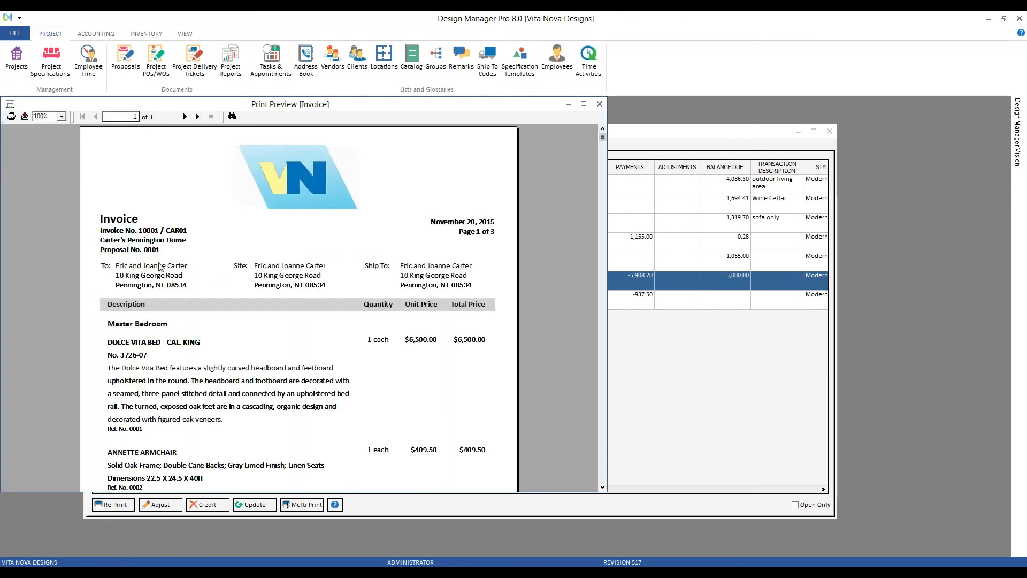
pyautogui.moveTo(222, 108); pyautogui.dragTo(321, 136)
pyautogui.click(313, 415)
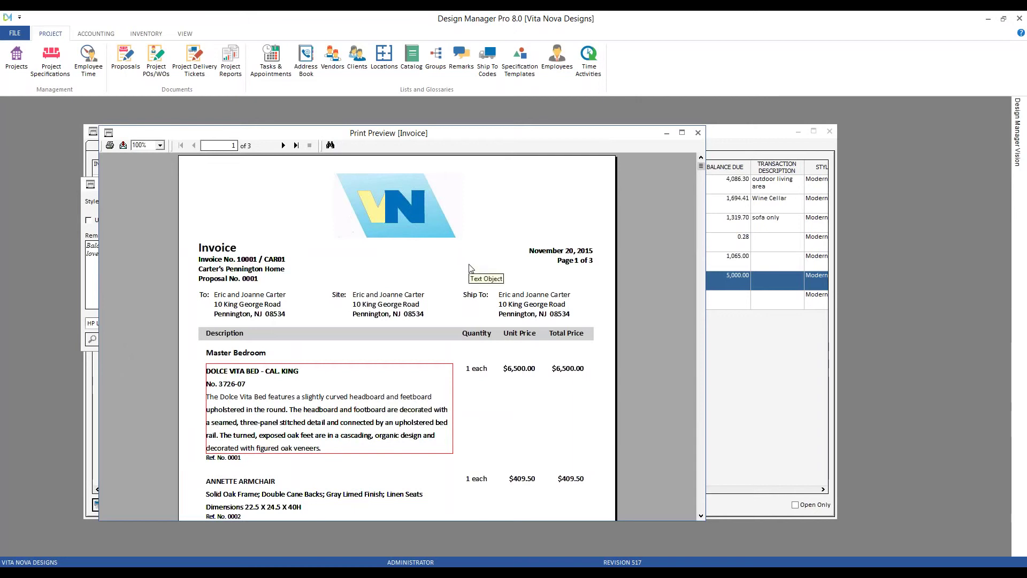
pyautogui.moveTo(541, 138)
pyautogui.mouseDown()
pyautogui.moveTo(583, 368)
pyautogui.moveTo(542, 353)
pyautogui.moveTo(542, 150)
pyautogui.mouseUp()
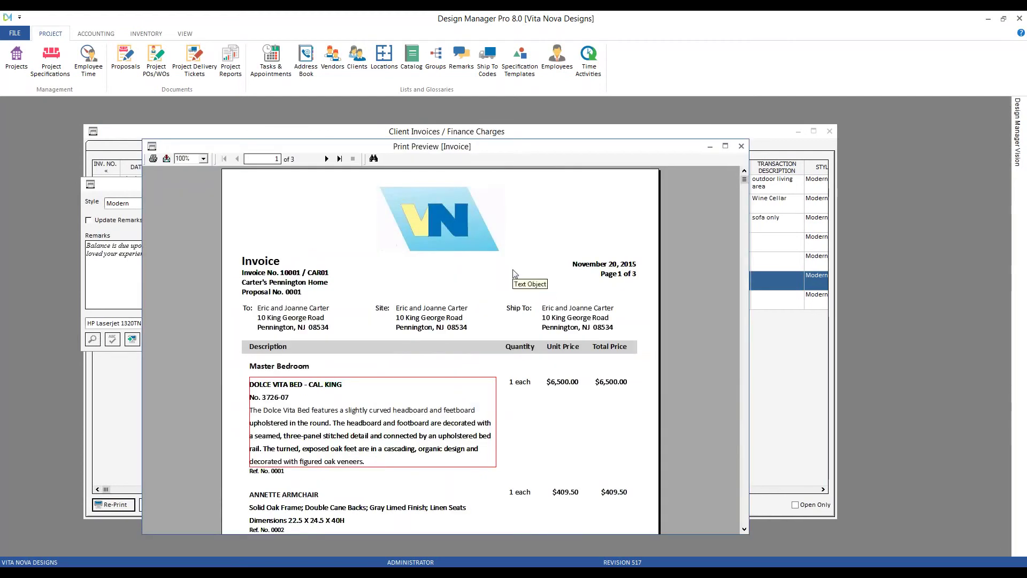
# Open item 0001 DOLCE VITA BED from project CAR01's specifications, with all items shown
pyautogui.click(741, 146)
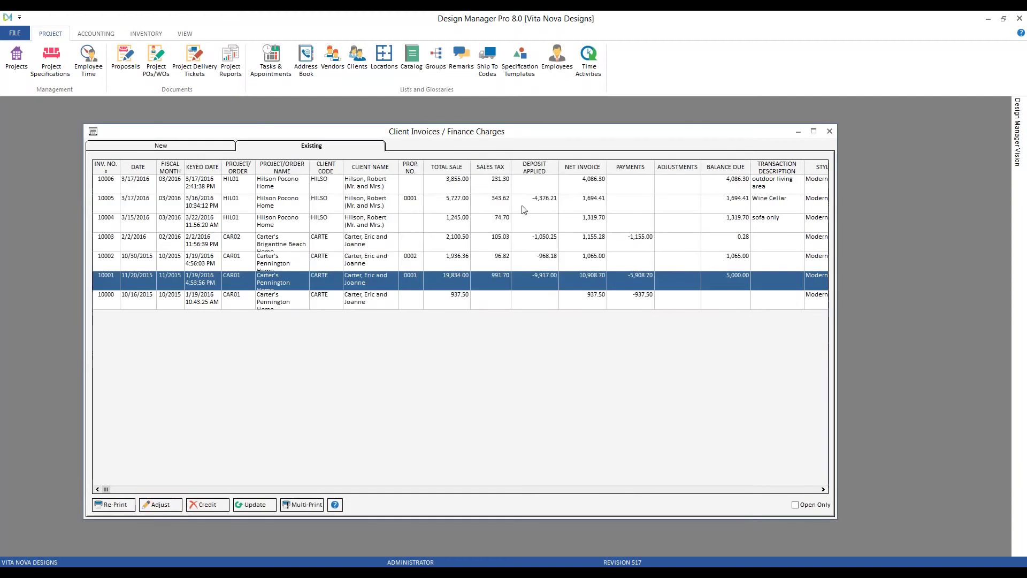
pyautogui.click(51, 60)
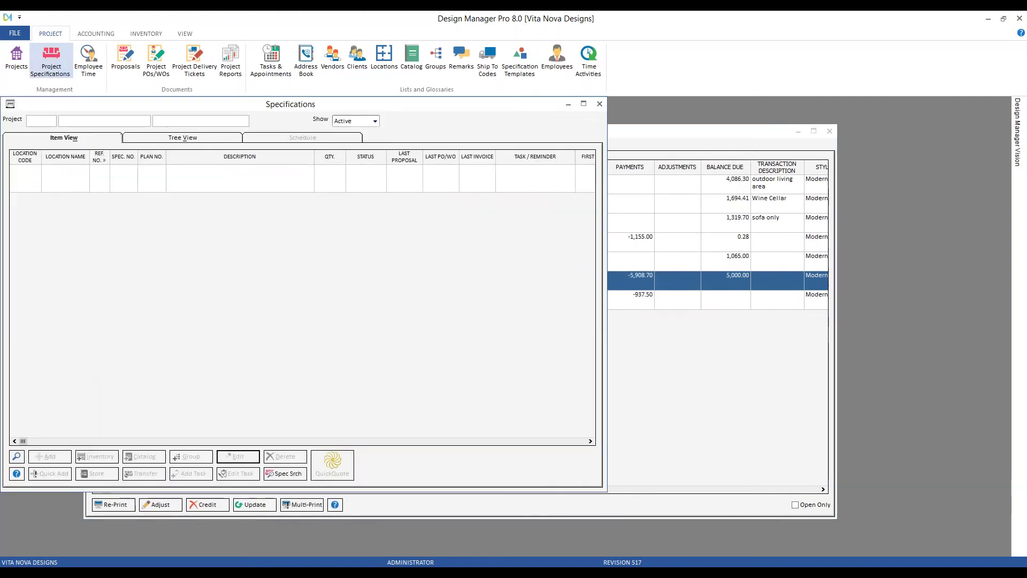
pyautogui.write('CAR01')
pyautogui.press('Tab')
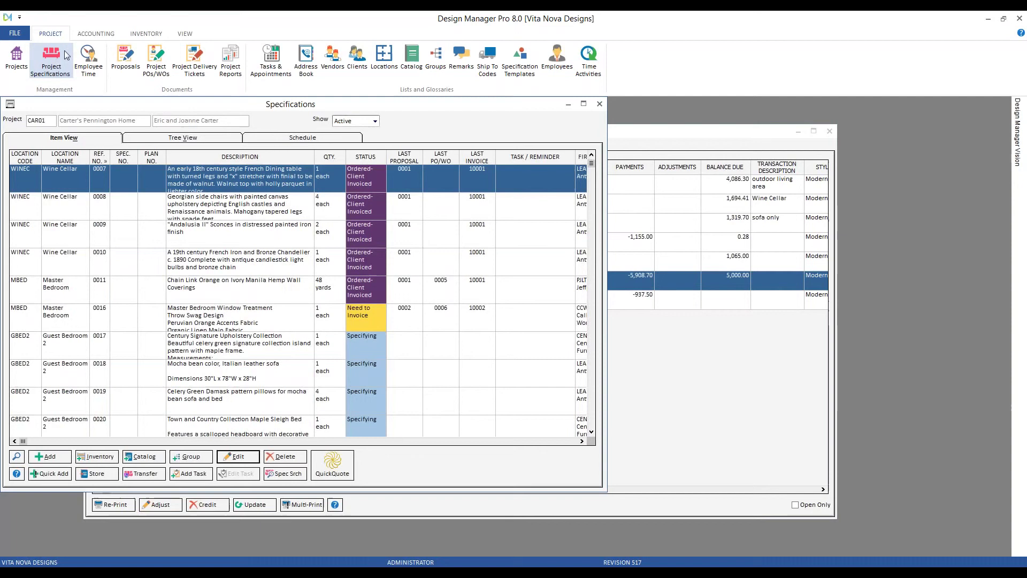
pyautogui.click(369, 122)
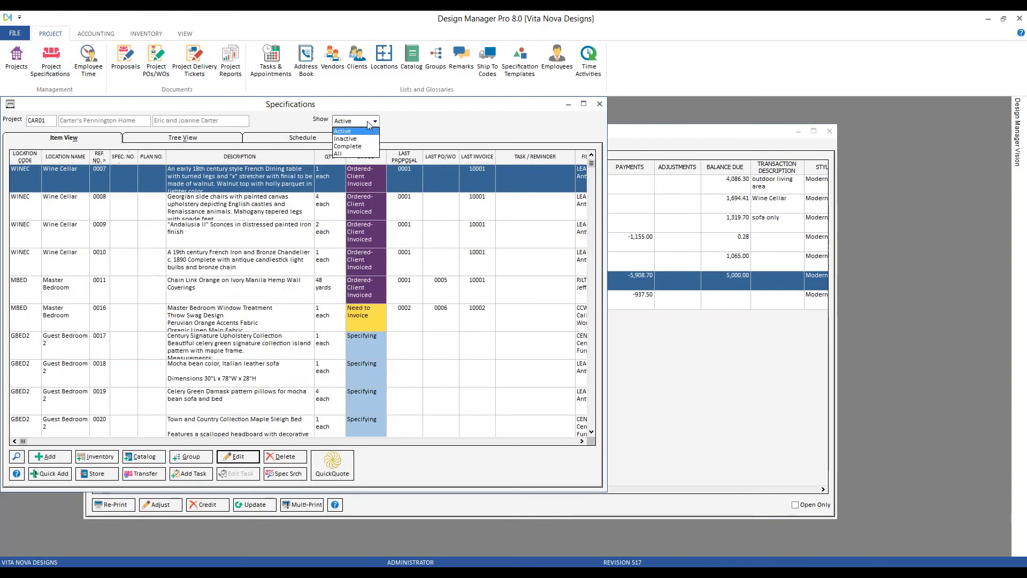
pyautogui.click(338, 154)
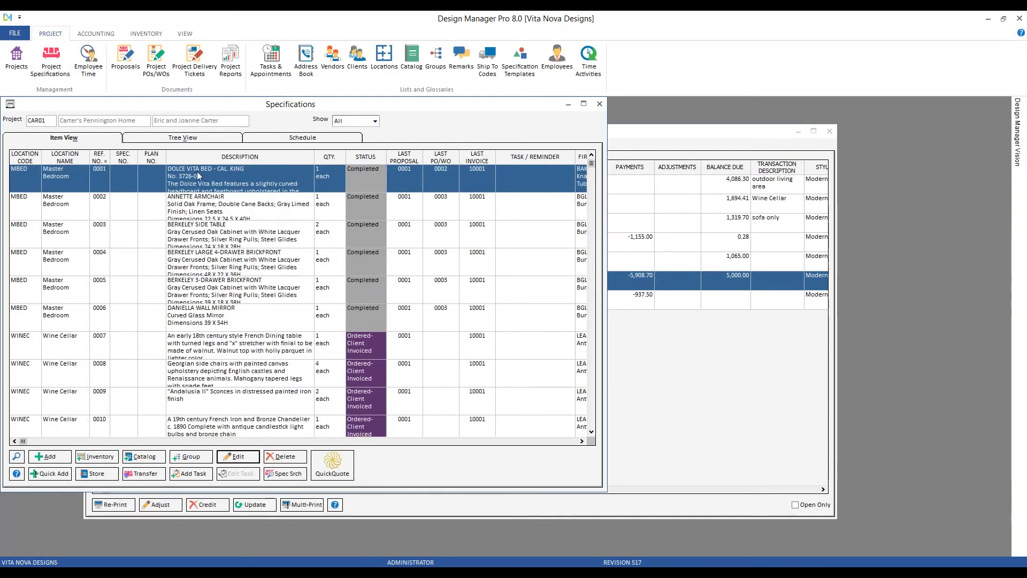
pyautogui.doubleClick(276, 183)
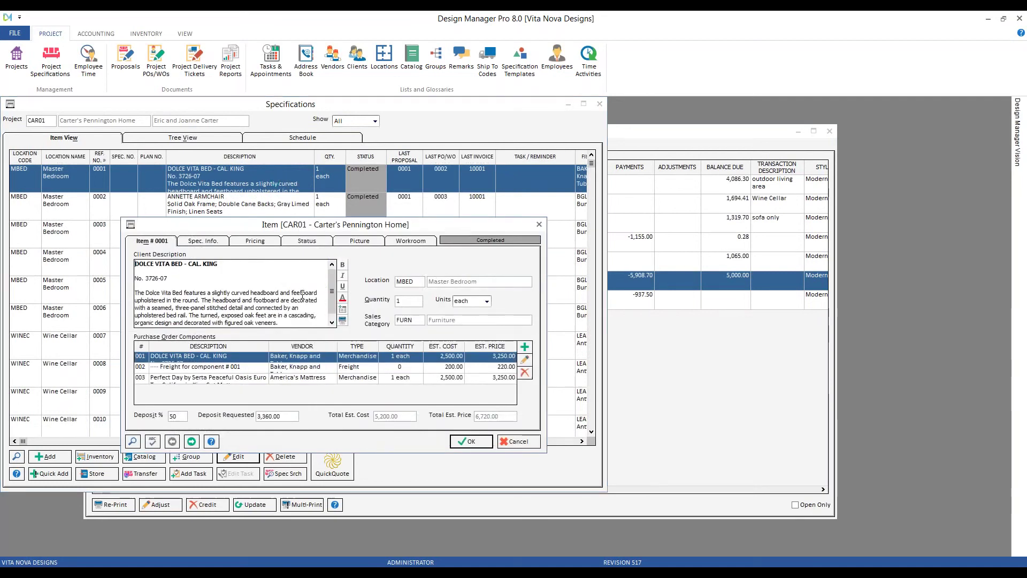
# Replace 'feetboard' with 'footboard' in the item description and save it
pyautogui.doubleClick(267, 301)
pyautogui.rightClick(268, 301)
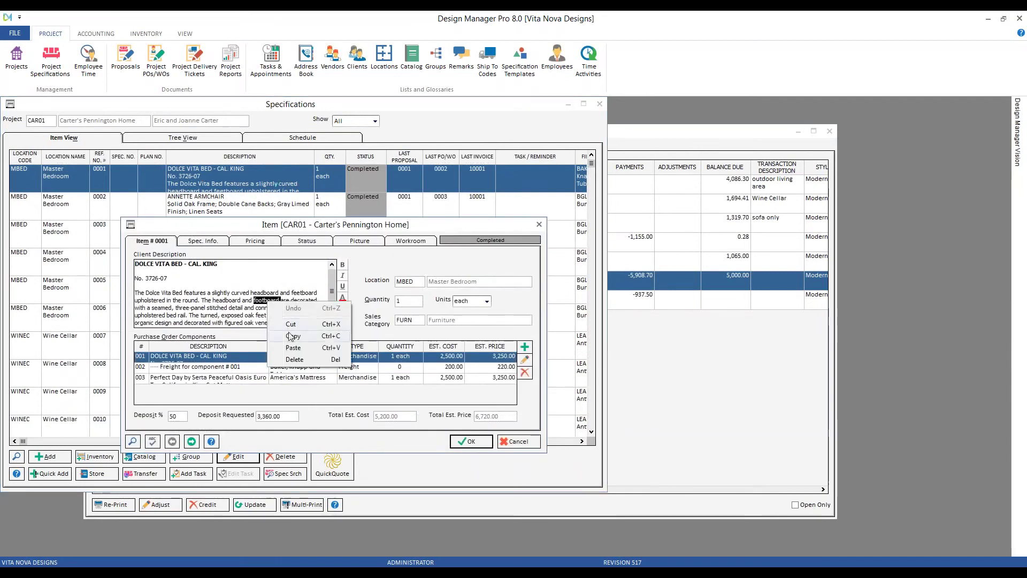
pyautogui.click(283, 335)
pyautogui.click(304, 293)
pyautogui.doubleClick(304, 292)
pyautogui.rightClick(304, 293)
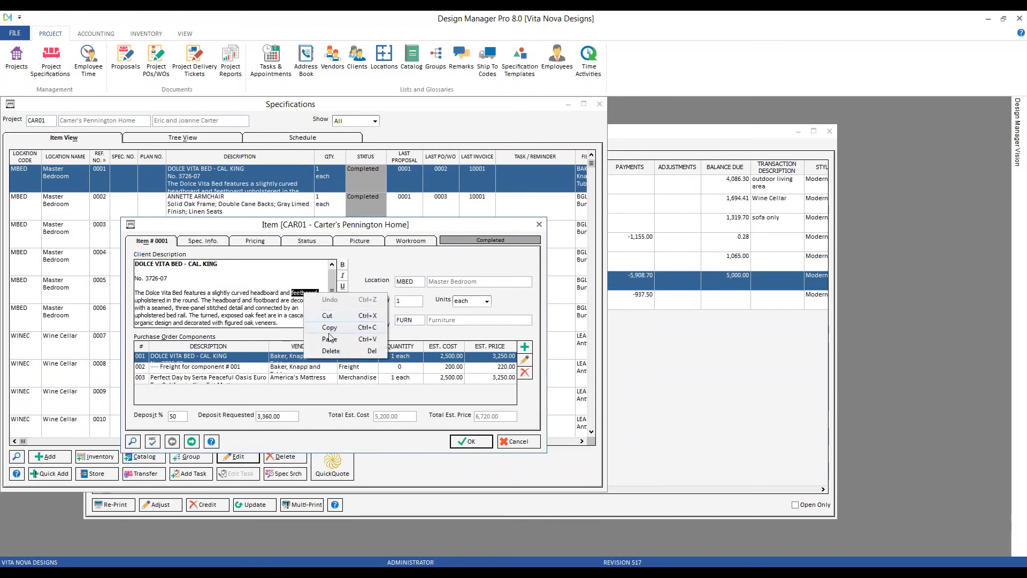
pyautogui.click(329, 336)
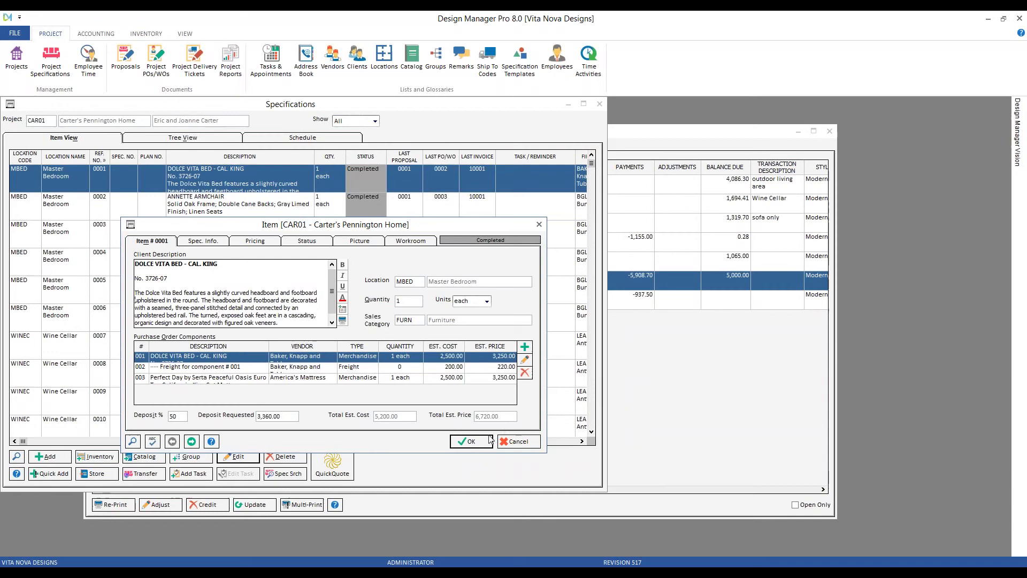
pyautogui.click(469, 442)
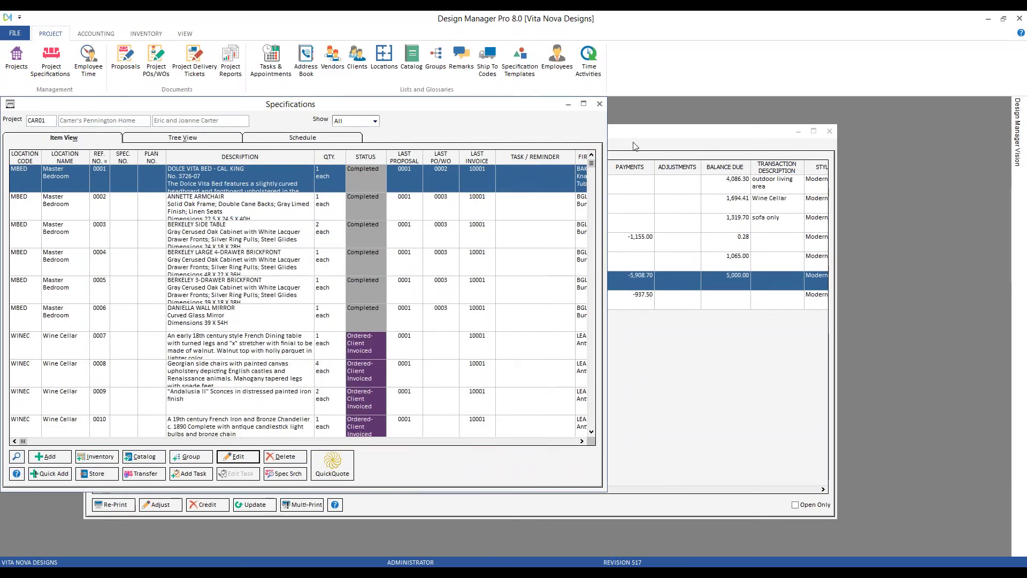
# Set invoice 10001's update to refresh item descriptions from specifications
pyautogui.click(600, 104)
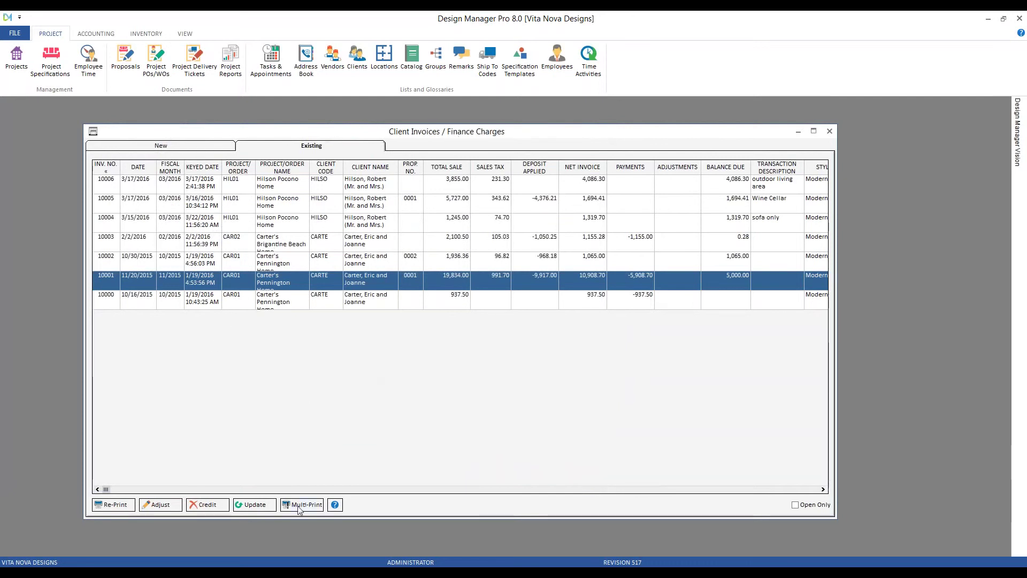
pyautogui.click(254, 504)
pyautogui.moveTo(218, 242); pyautogui.dragTo(256, 167)
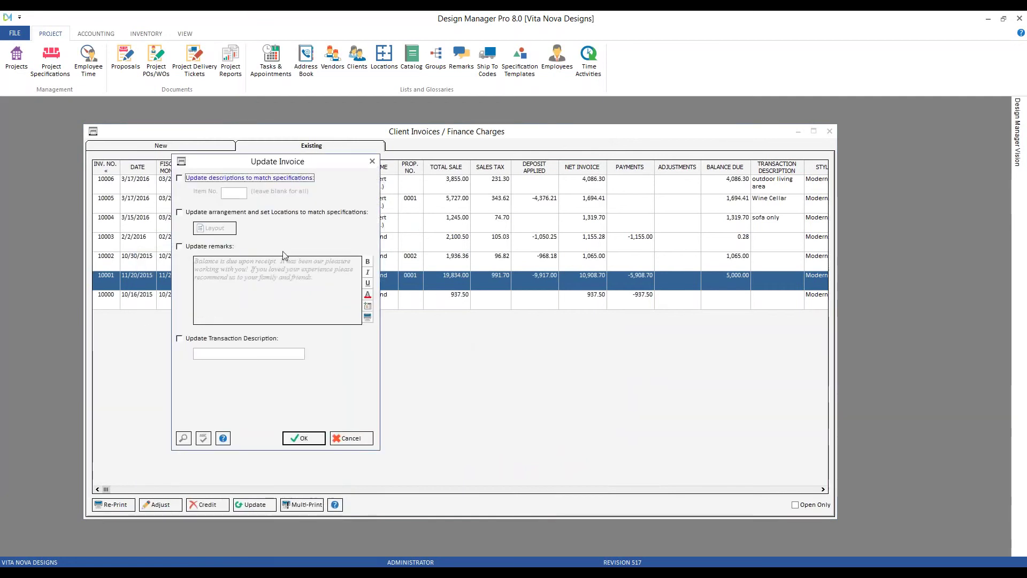
pyautogui.click(180, 178)
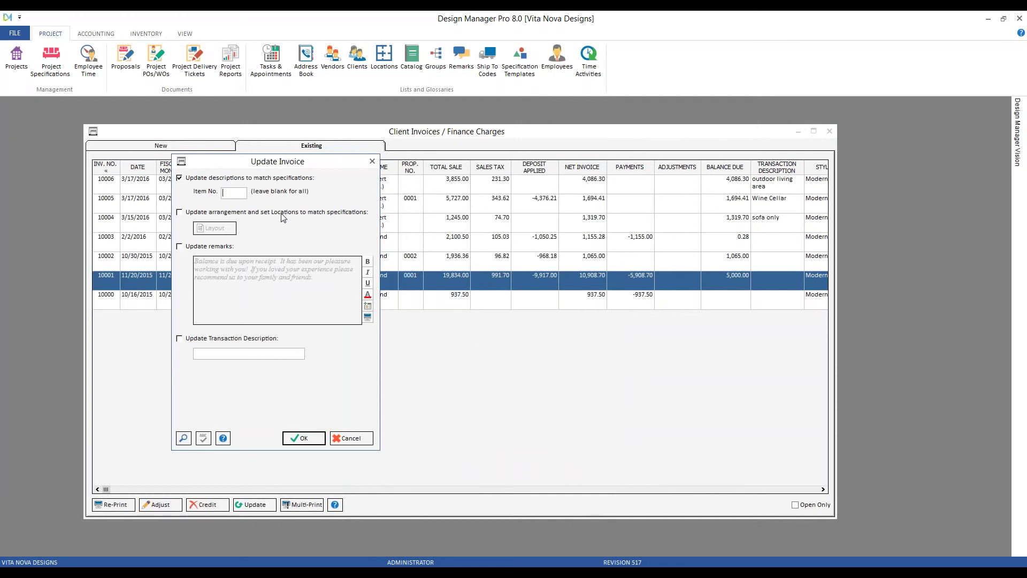
# Limit the update to item 0001 with transaction description 'master bedroom' and apply it
pyautogui.write('0001')
pyautogui.press('Tab')
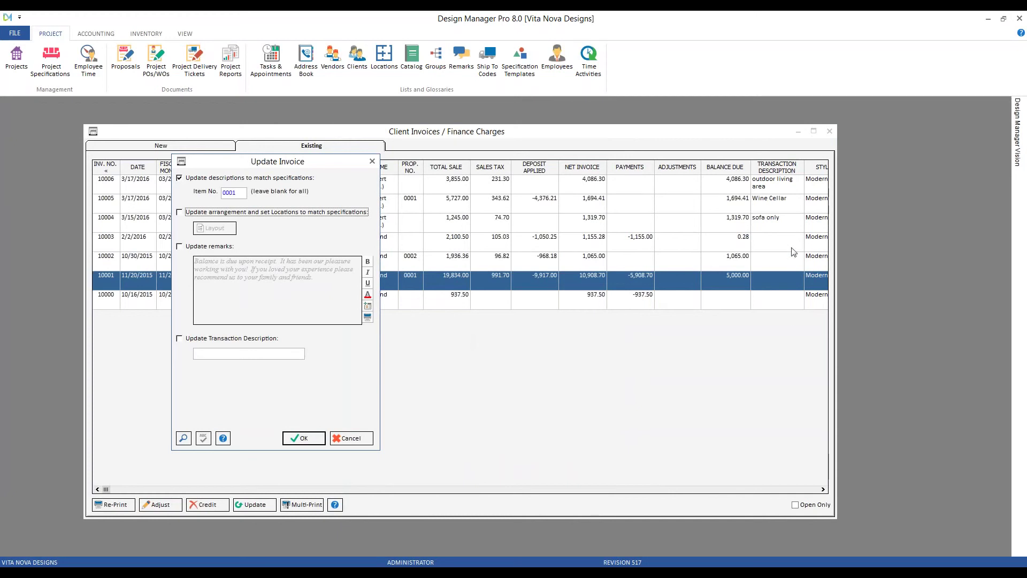
pyautogui.click(180, 338)
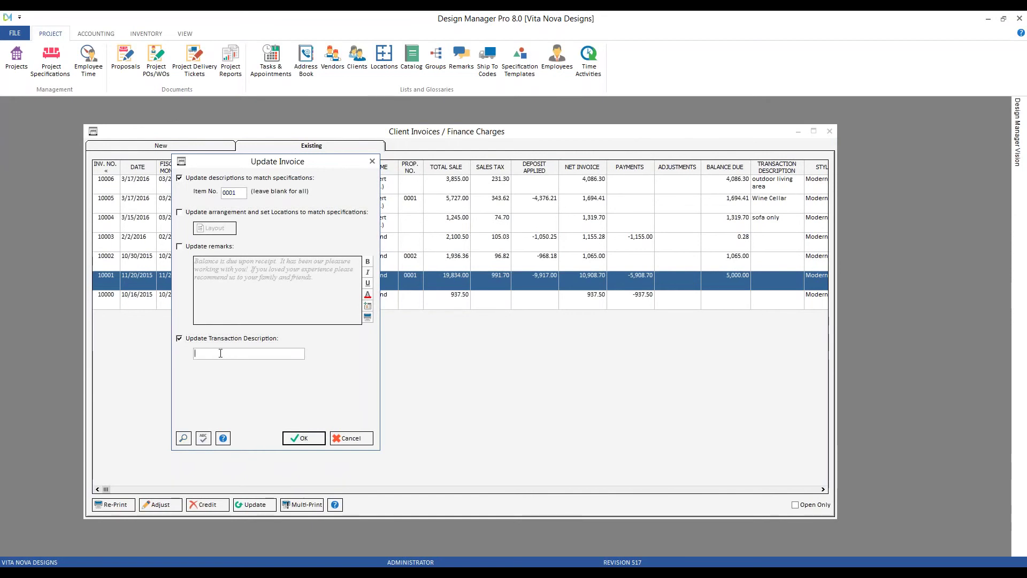
pyautogui.write('master bedroom')
pyautogui.click(316, 439)
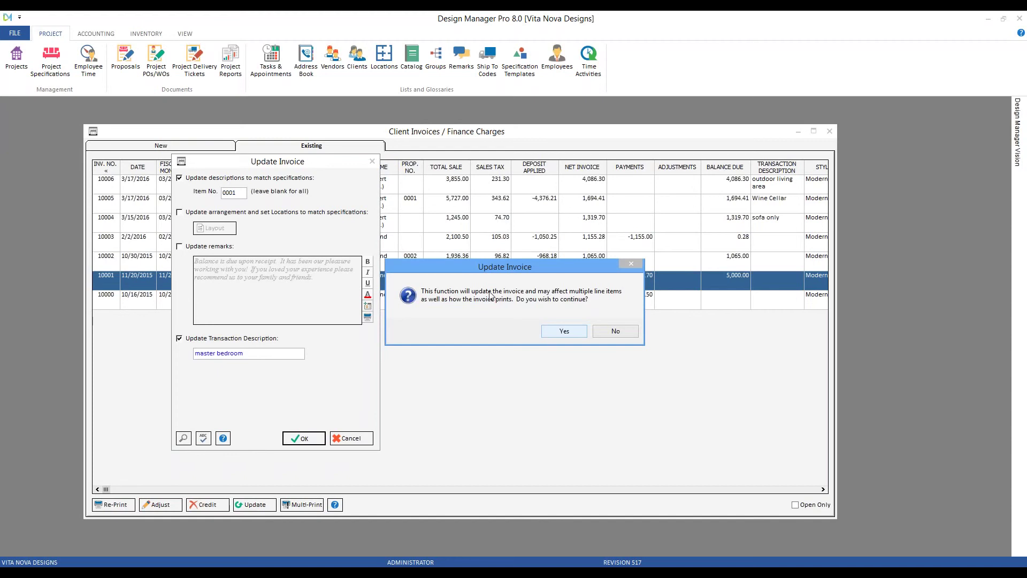
# Confirm the invoice update, then re-print invoice 10001 to preview and close the preview
pyautogui.click(564, 331)
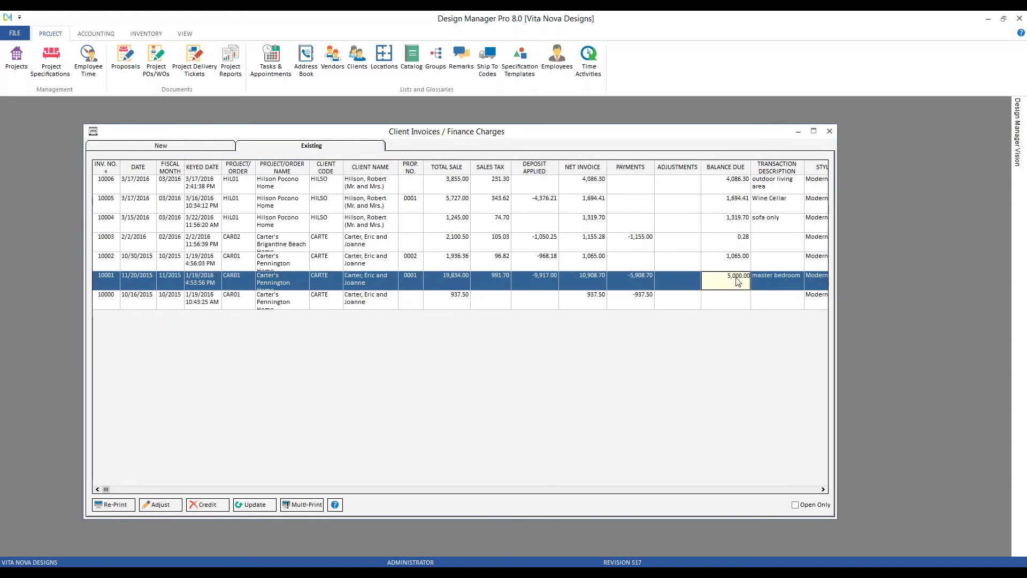
pyautogui.click(113, 504)
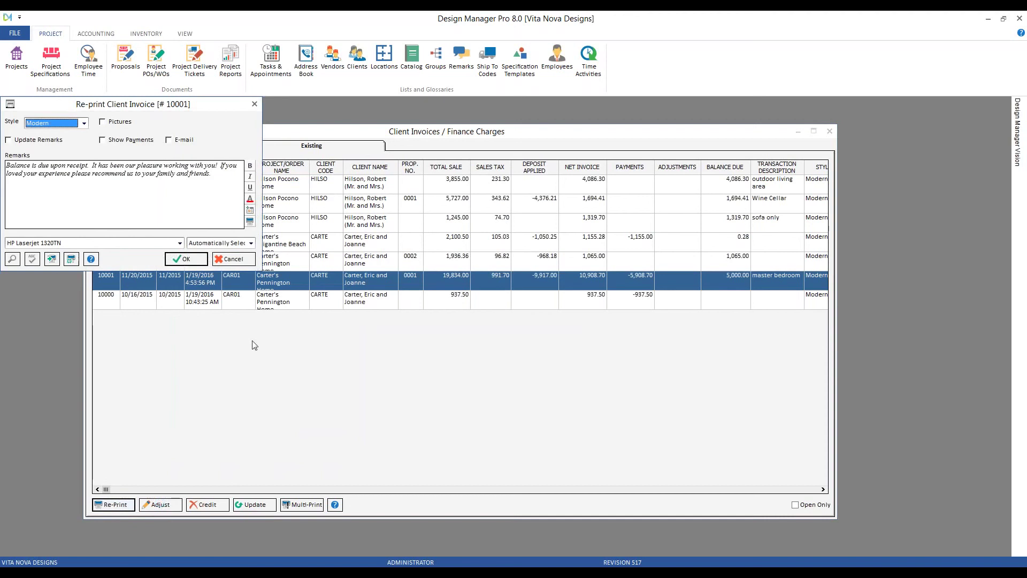
pyautogui.click(194, 261)
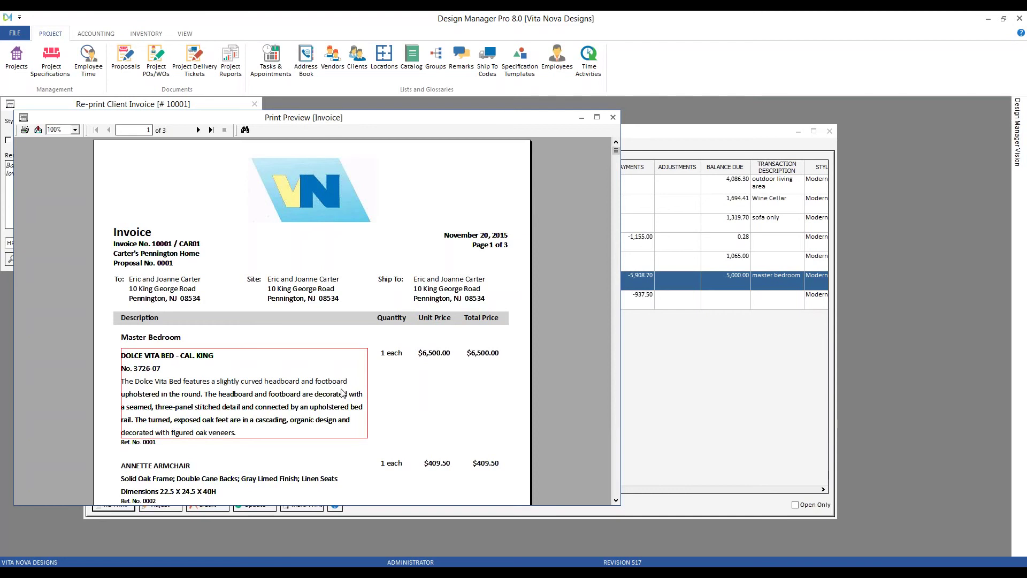
pyautogui.click(613, 118)
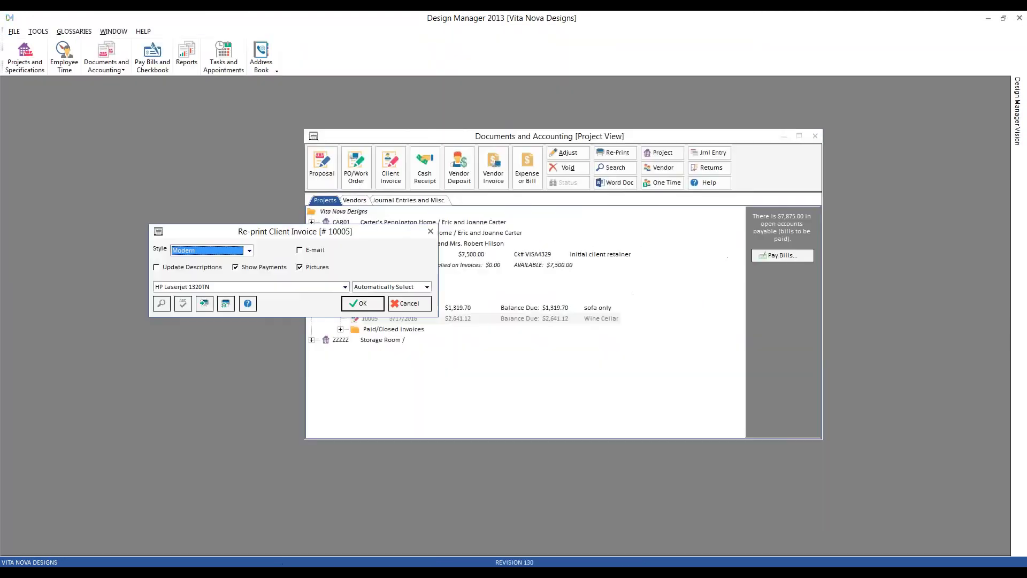
# Dismiss the invoice 10005 re-print settings and bring up actions for CAR01's invoice 10001
pyautogui.click(408, 303)
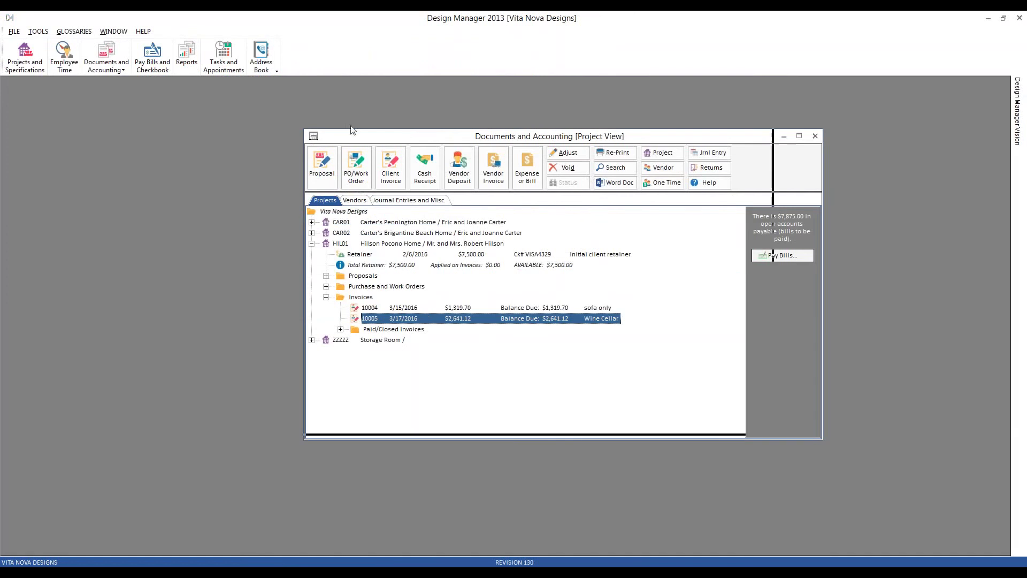
pyautogui.click(222, 200)
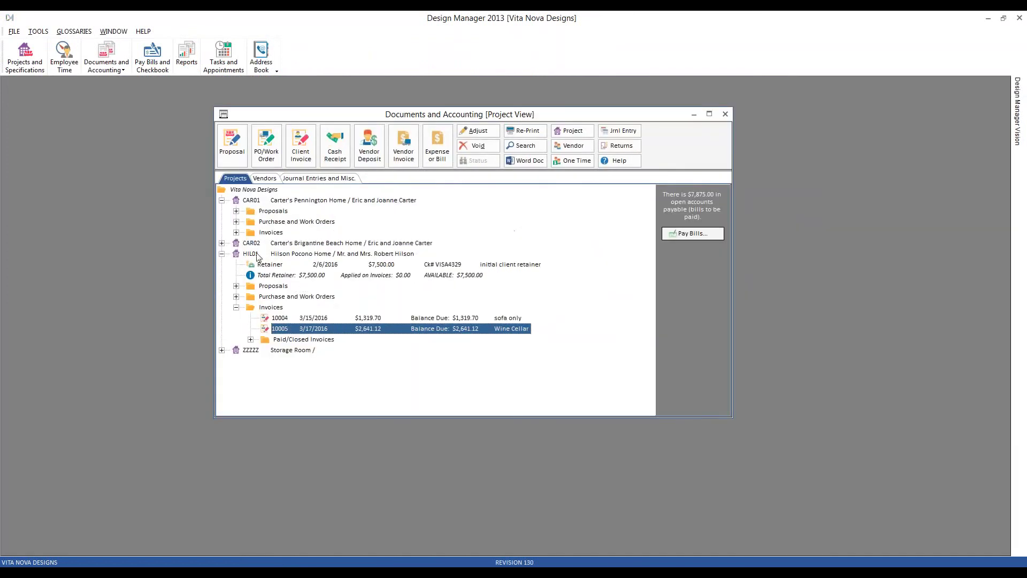
pyautogui.click(236, 232)
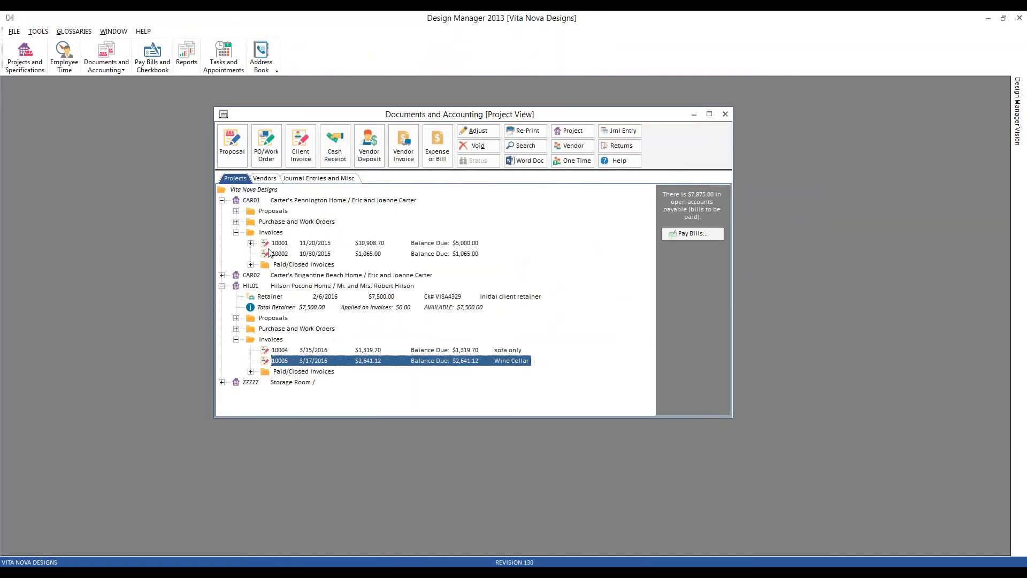
pyautogui.click(416, 245)
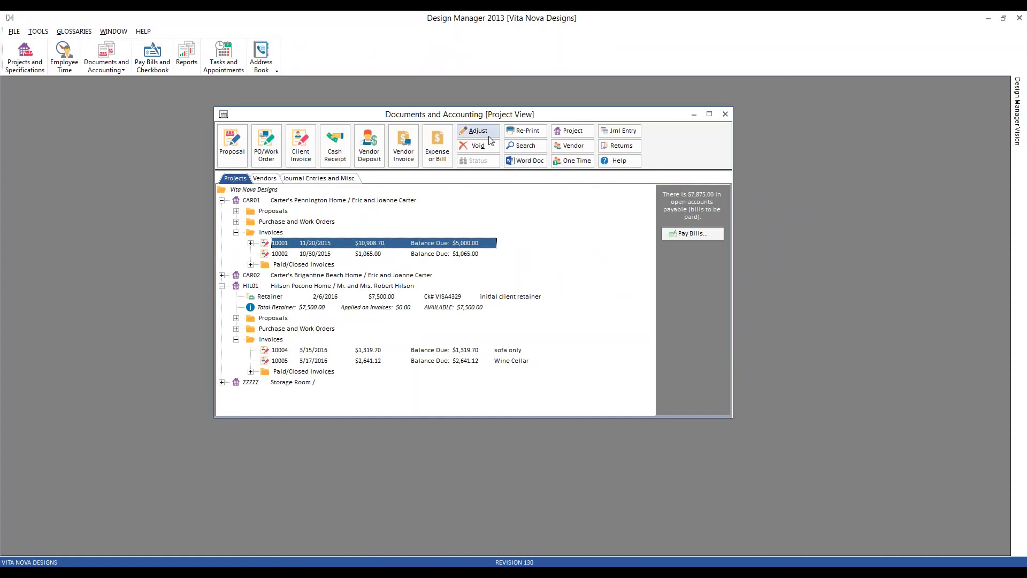
pyautogui.rightClick(398, 244)
# Open the Invoice Adjustment for 10001, tick Update Invoice Information, then cancel without changes
pyautogui.click(424, 258)
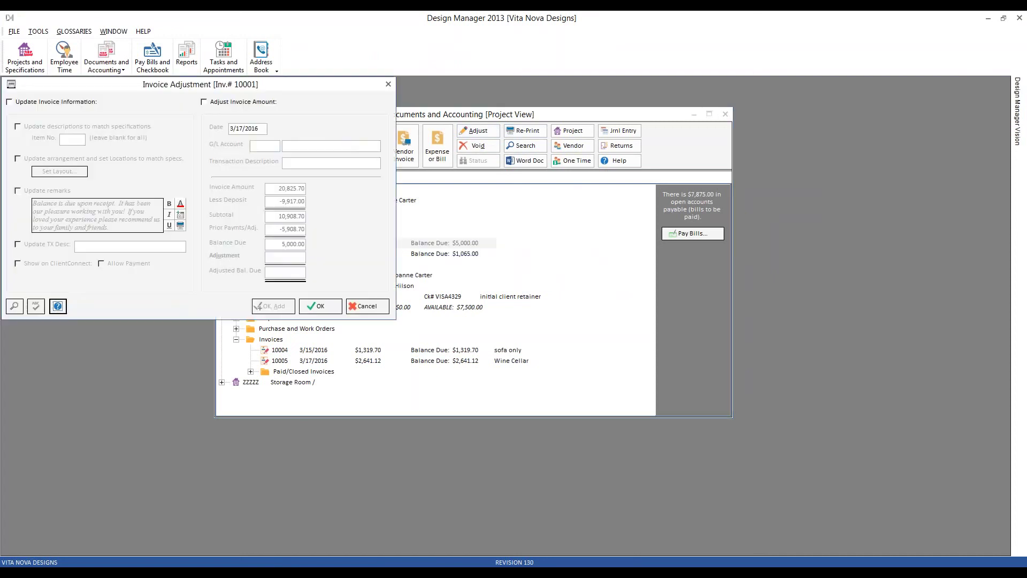
pyautogui.moveTo(124, 90); pyautogui.dragTo(289, 287)
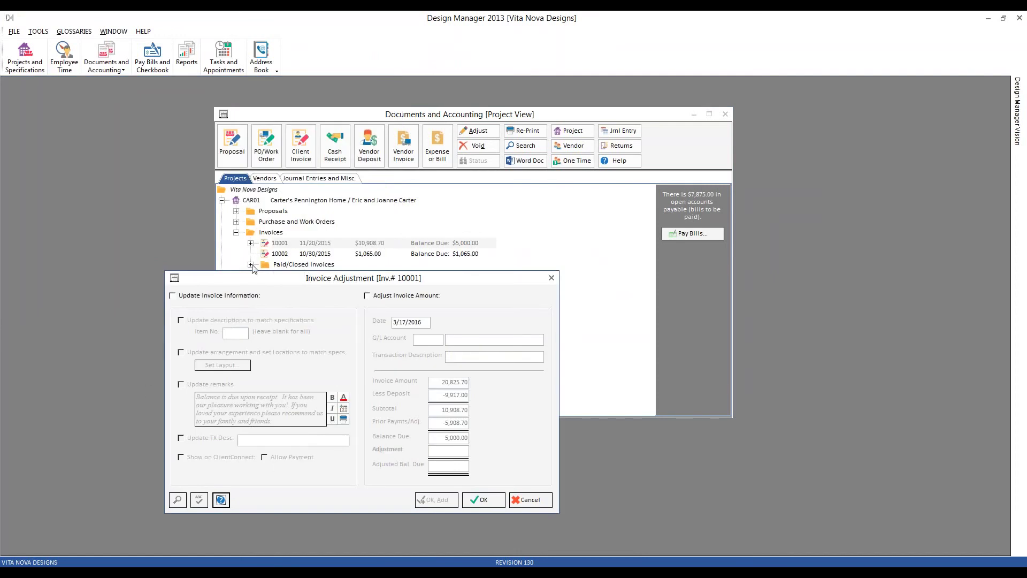
pyautogui.click(173, 296)
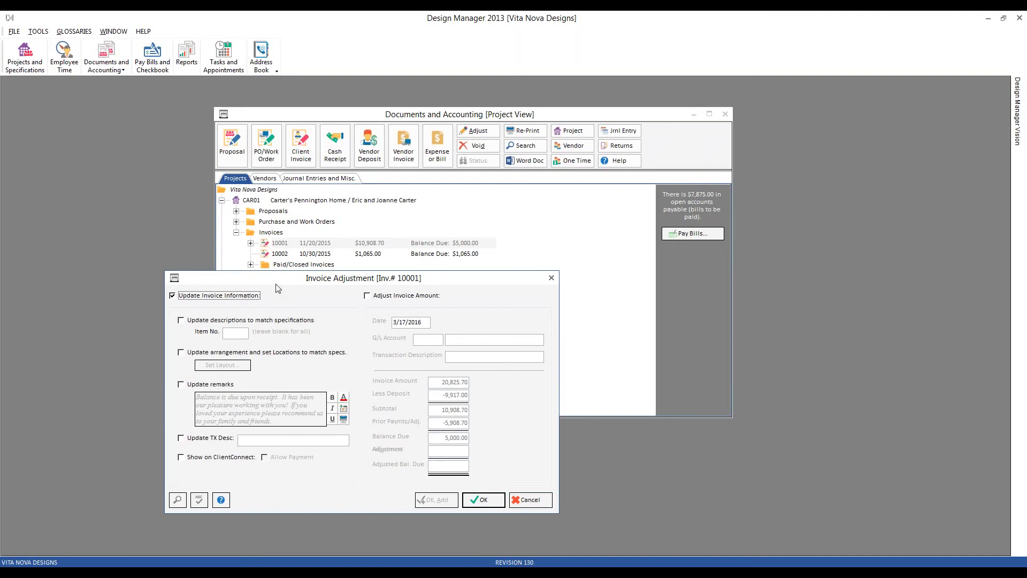
pyautogui.click(537, 503)
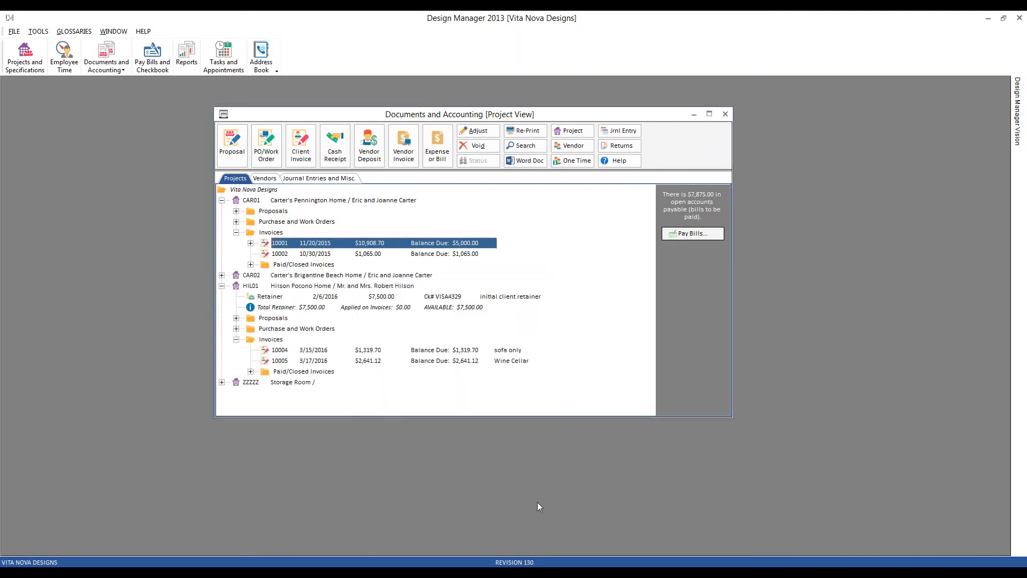